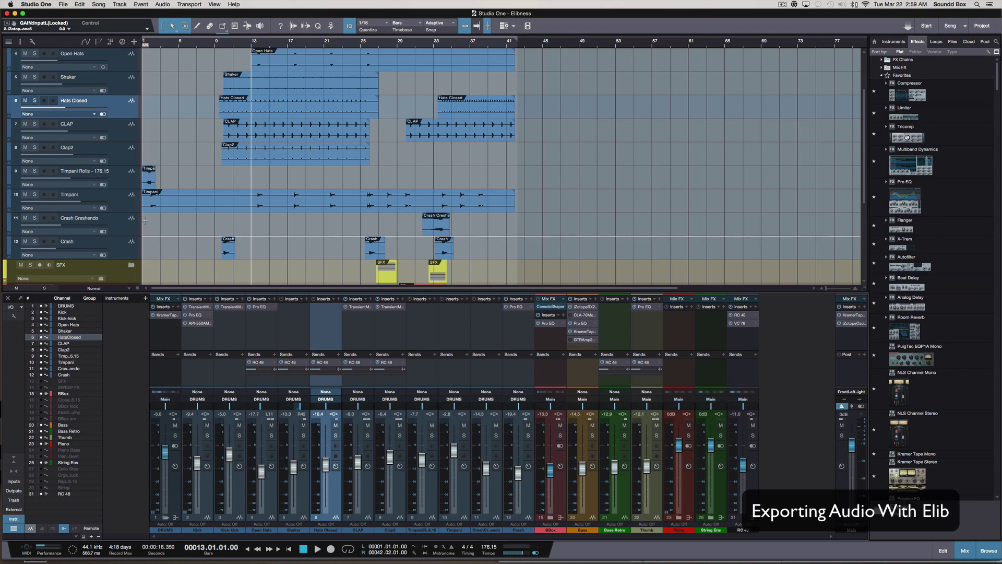
# - Select the Crash Creshendo track, then the Bass track
pyautogui.click(112, 219)
pyautogui.scroll(-2, 117, 230)
pyautogui.scroll(-3, 117, 235)
pyautogui.click(117, 216)
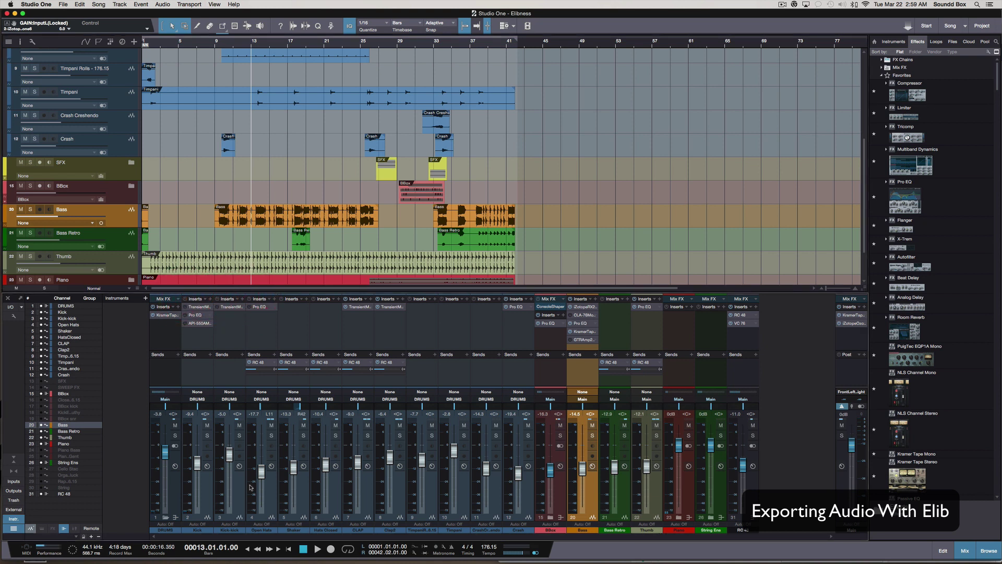
# - Reset the Kick, Kick-kick, Open Hats, Shaker and Hats Closed faders to 0 dB
pyautogui.keyDown('alt'); pyautogui.click(197, 462); pyautogui.keyUp('alt')
pyautogui.keyDown('alt'); pyautogui.click(229, 453); pyautogui.keyUp('alt')
pyautogui.keyDown('alt'); pyautogui.click(261, 471); pyautogui.keyUp('alt')
pyautogui.keyDown('alt'); pyautogui.click(294, 468); pyautogui.keyUp('alt')
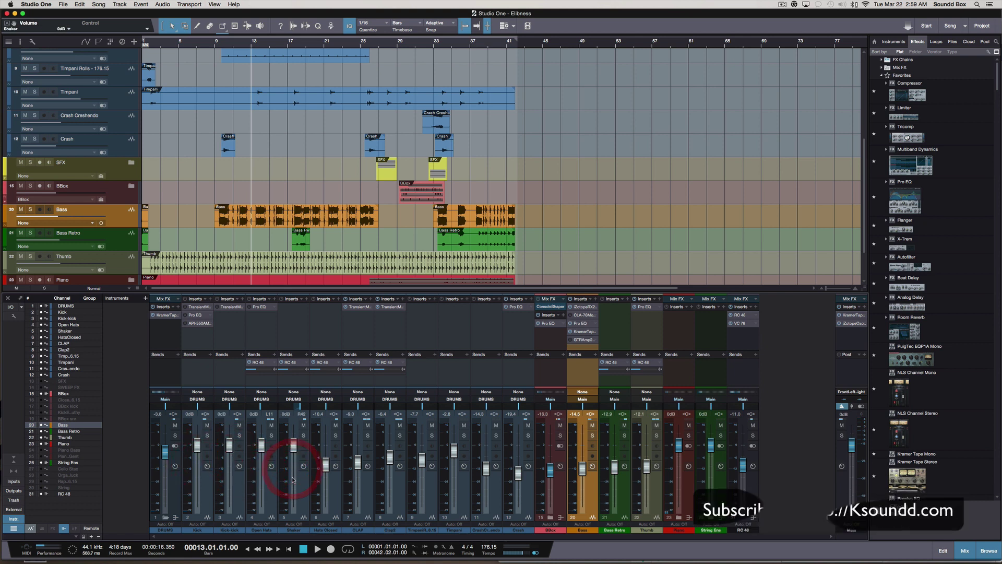
pyautogui.keyDown('alt'); pyautogui.click(325, 460); pyautogui.keyUp('alt')
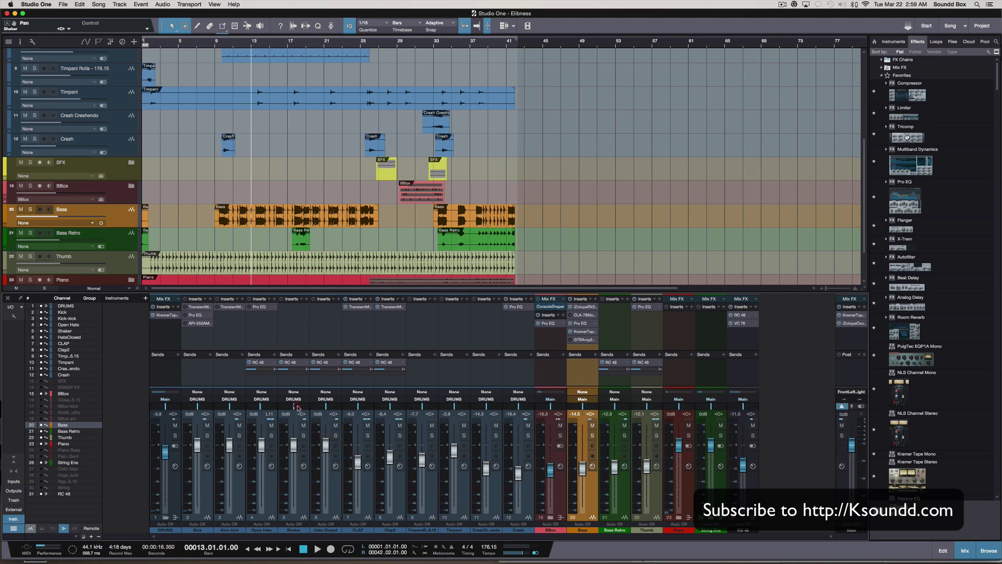
pyautogui.scroll(-3, 181, 154)
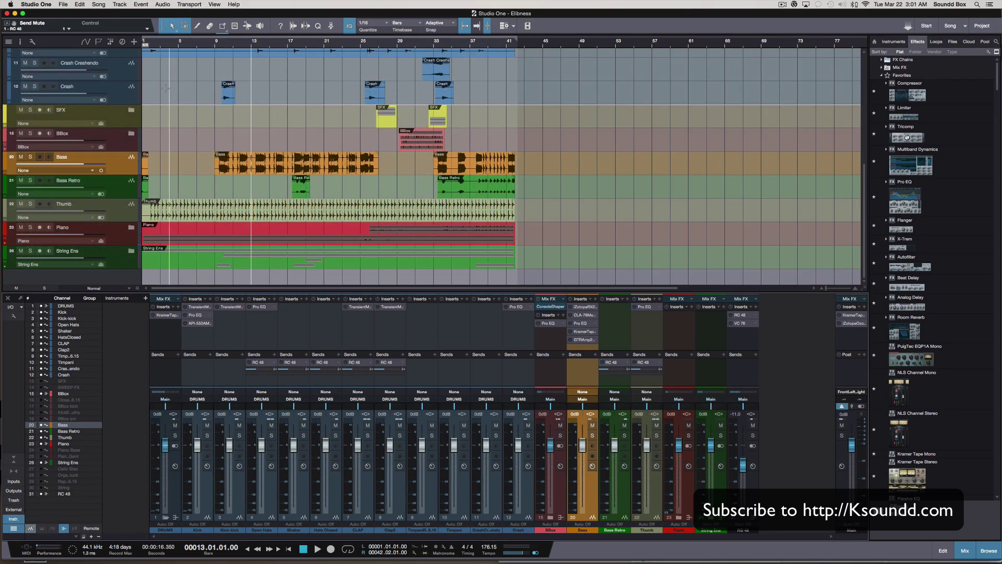
# - From Song > Export Stems, switch Sources to Tracks and delete the Filename Prefix text
pyautogui.click(100, 5)
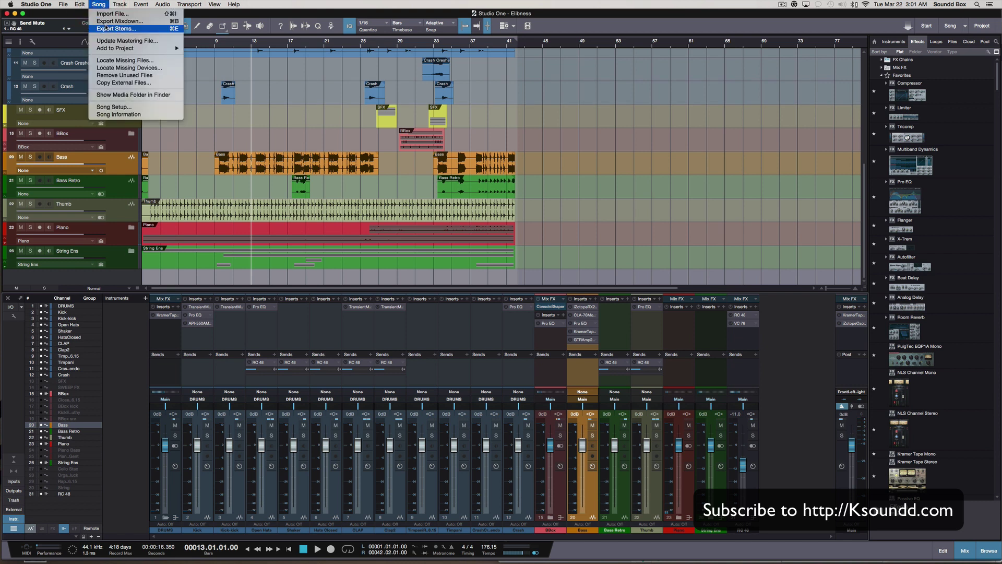
pyautogui.click(141, 30)
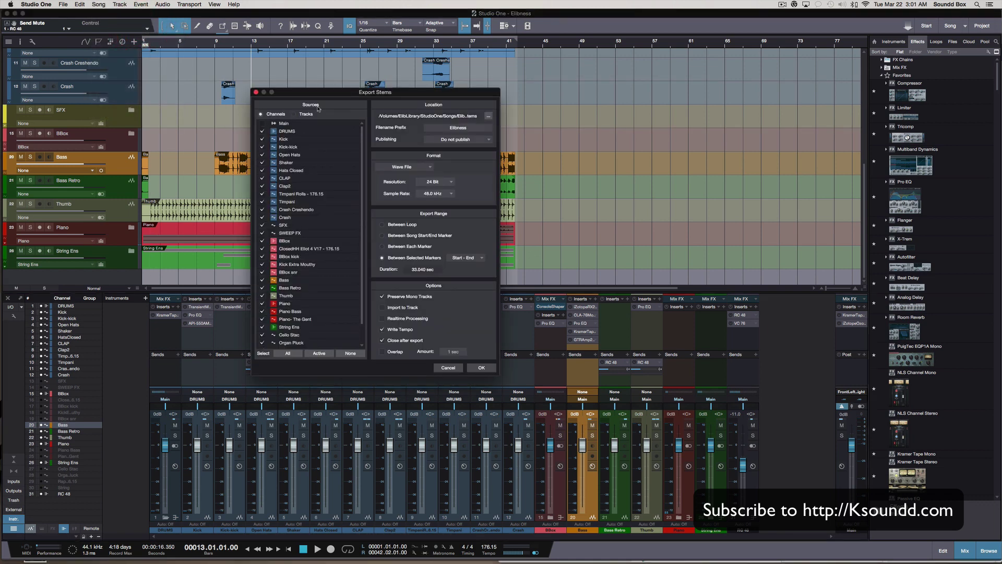
pyautogui.moveTo(317, 92); pyautogui.dragTo(358, 57)
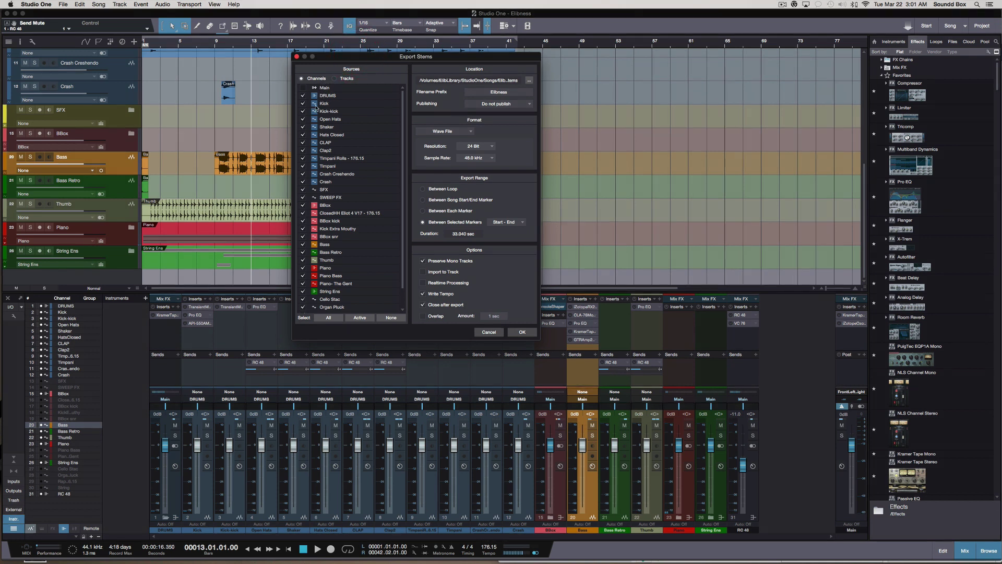
pyautogui.click(335, 78)
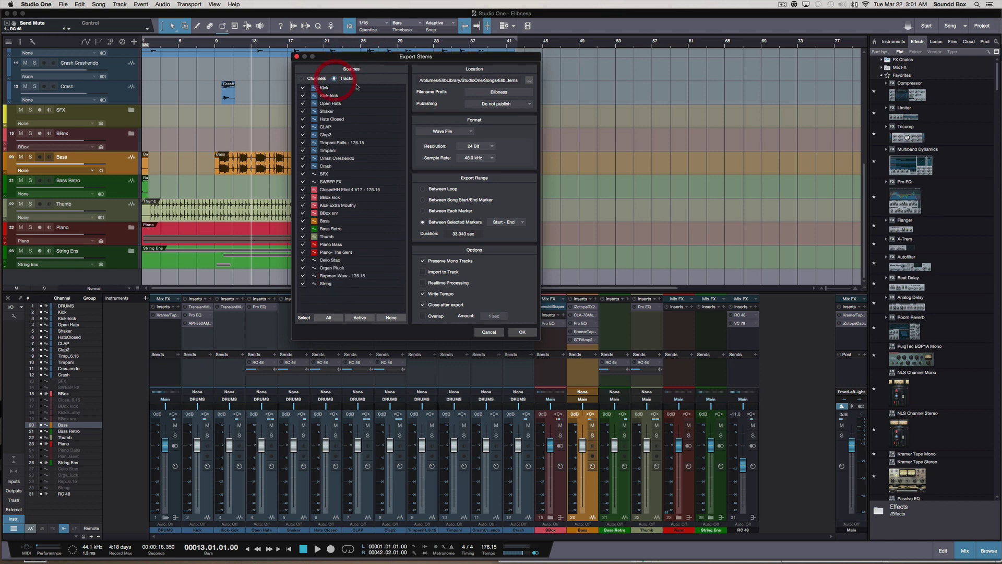
pyautogui.click(505, 92)
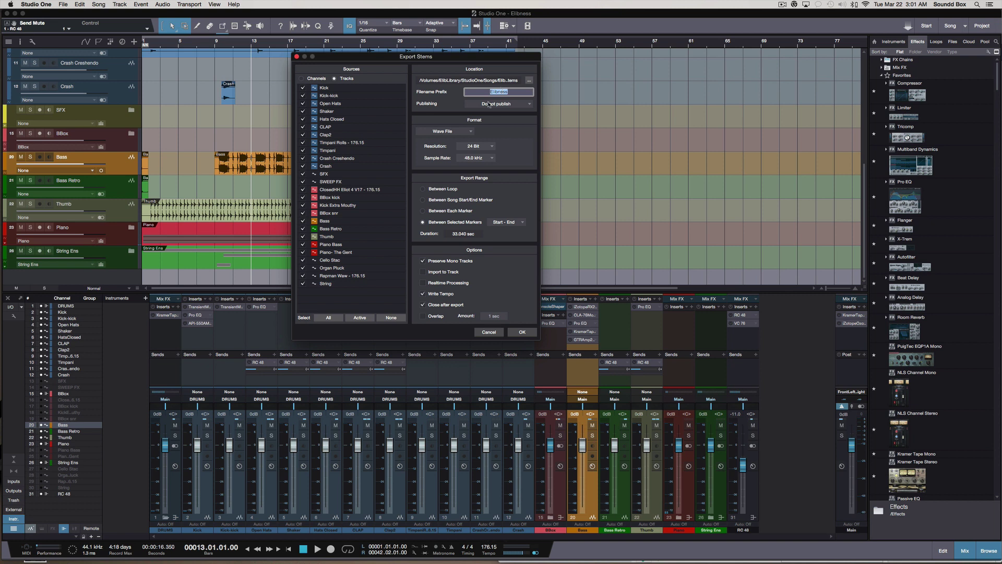
pyautogui.press('BackSpace')
# - Confirm the export uses Wave File format, 24 Bit resolution and 48.0 kHz sample rate
pyautogui.click(510, 125)
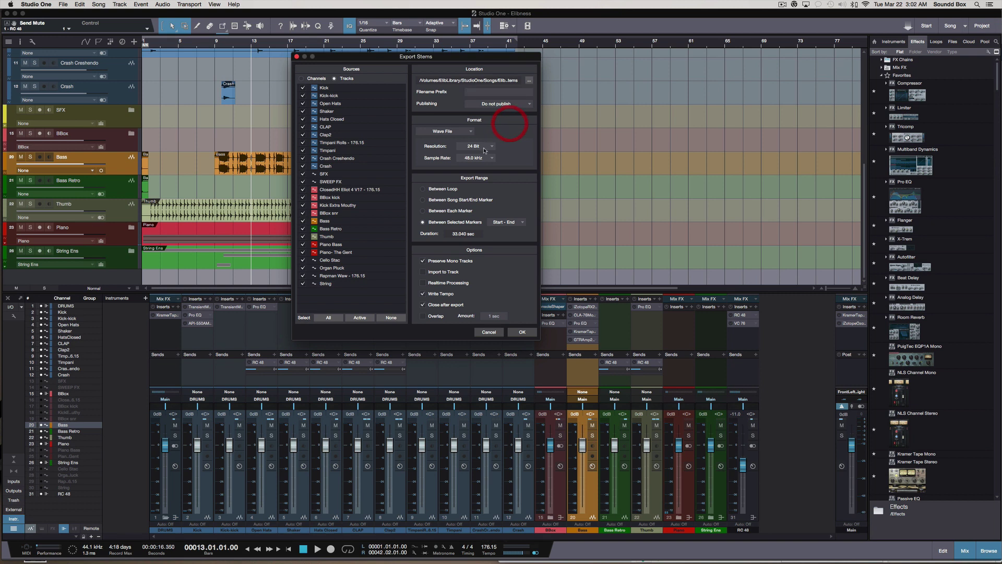
pyautogui.click(450, 132)
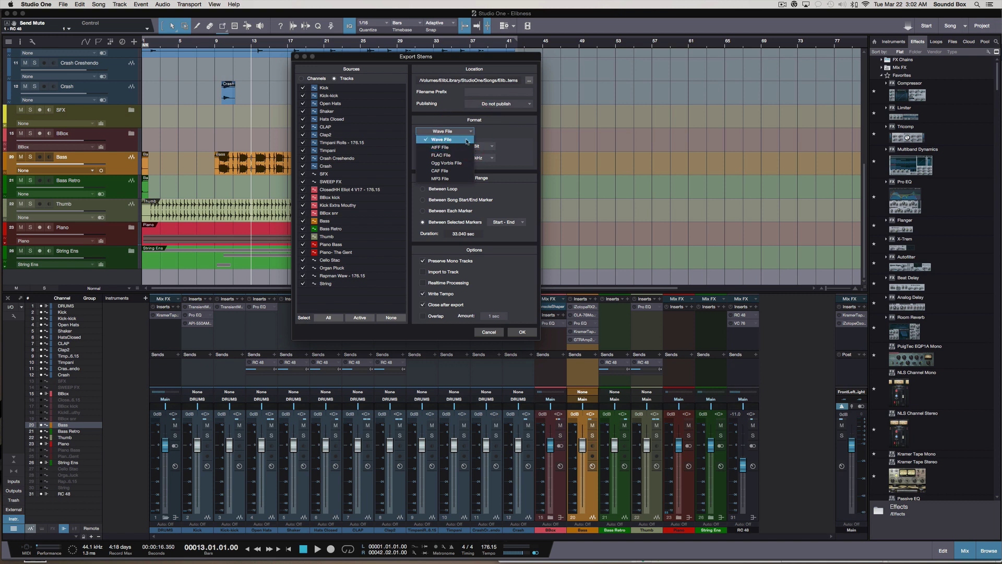
pyautogui.click(472, 141)
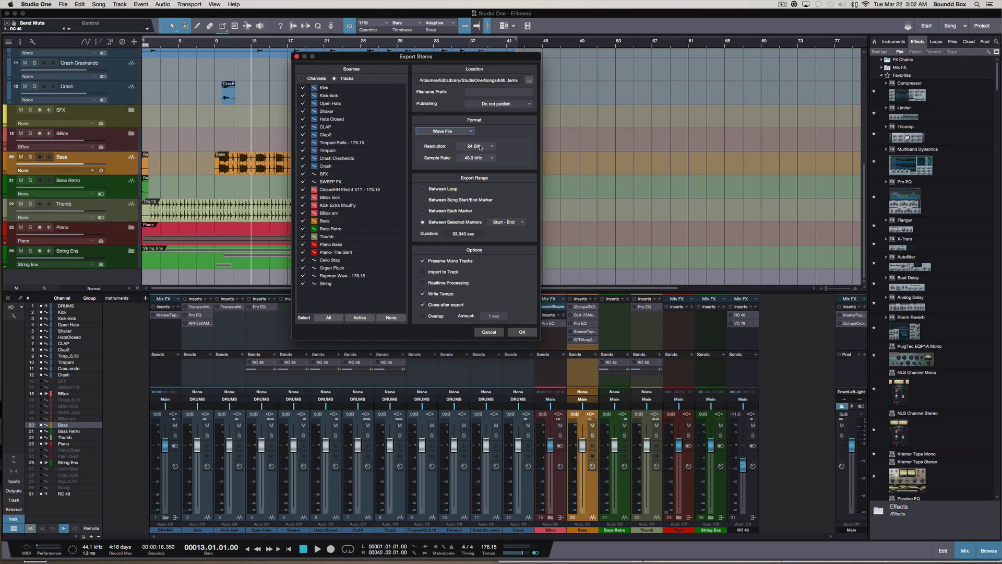
pyautogui.click(484, 148)
pyautogui.click(505, 152)
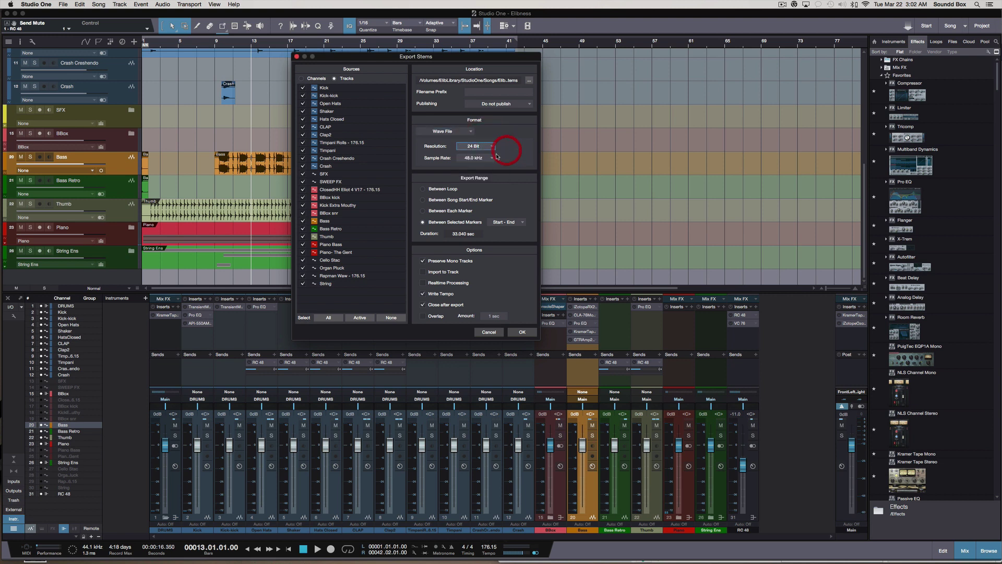
pyautogui.click(487, 158)
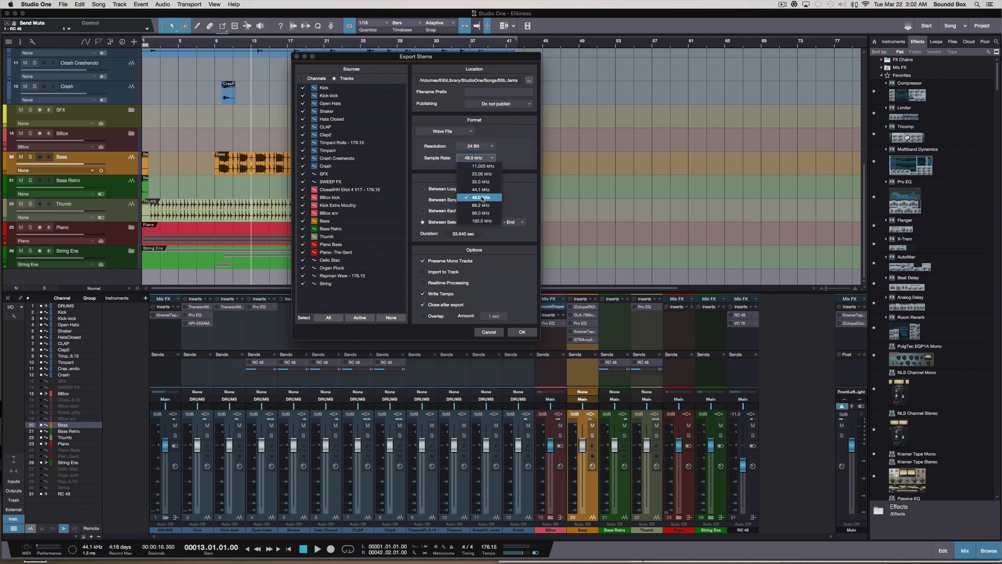
pyautogui.click(493, 157)
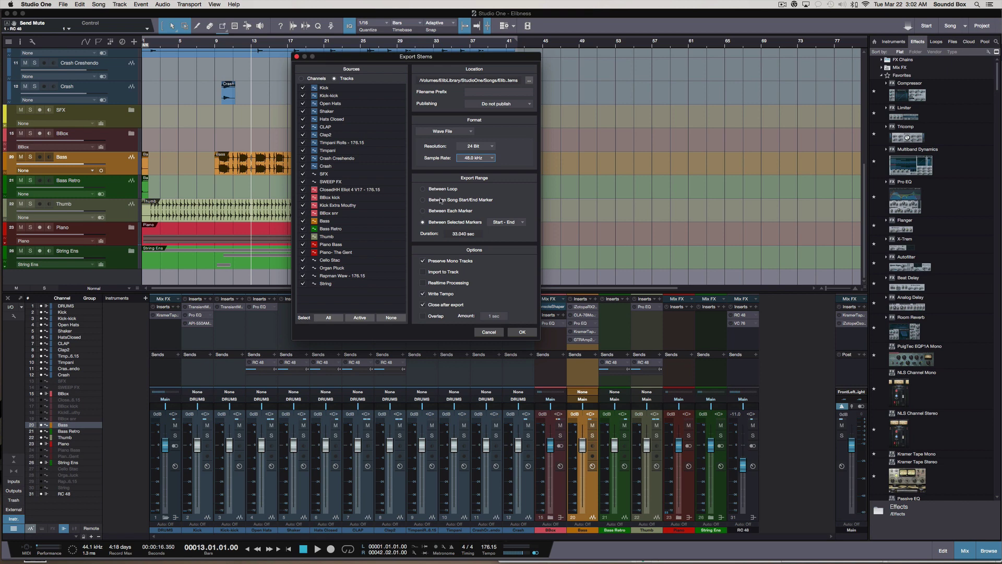
# - Cancel the export dialog, show the Marker track, and move the End marker to bar 41
pyautogui.click(488, 332)
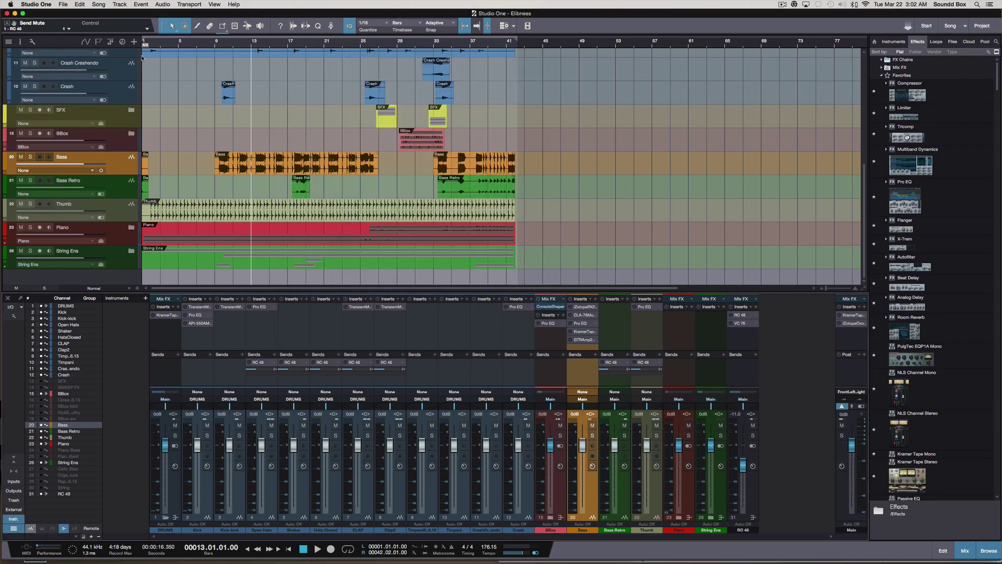
pyautogui.click(98, 41)
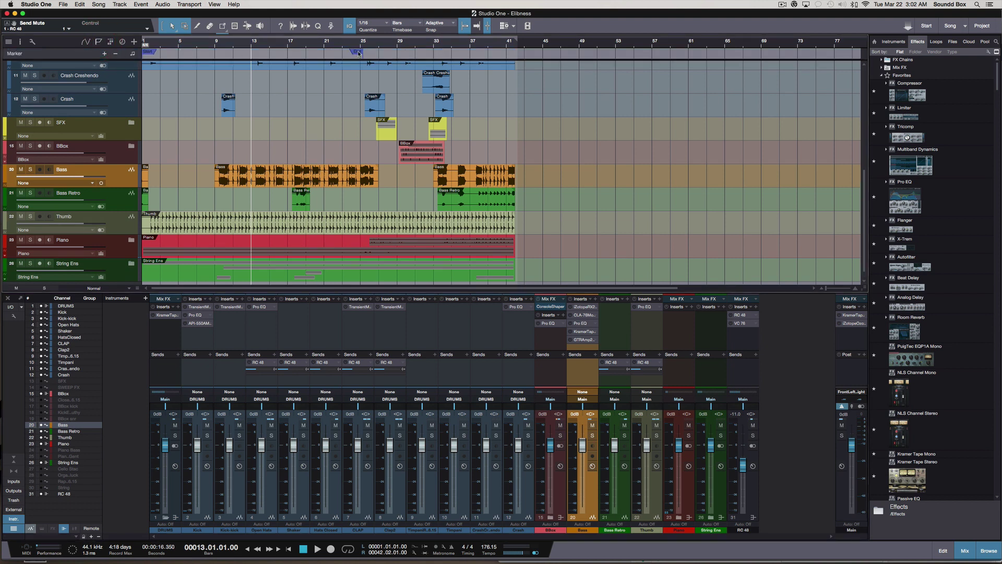
pyautogui.moveTo(359, 53); pyautogui.dragTo(516, 51)
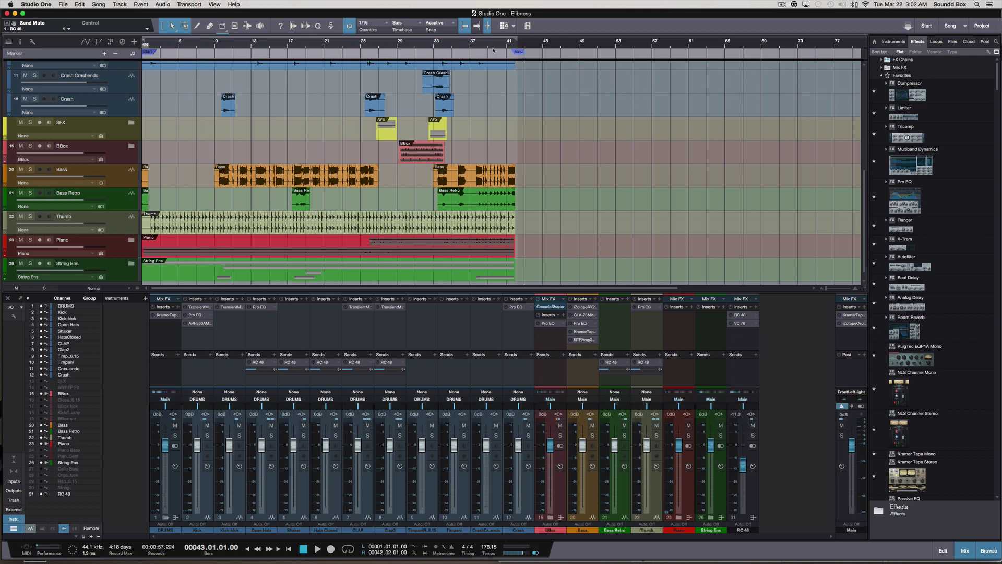
pyautogui.moveTo(517, 52)
pyautogui.mouseDown()
pyautogui.moveTo(210, 52)
pyautogui.moveTo(510, 52)
pyautogui.mouseUp()
# - Reopen Export Stems with Between Song Start/End Marker, Sources set to Tracks, and no filename prefix
pyautogui.click(99, 4)
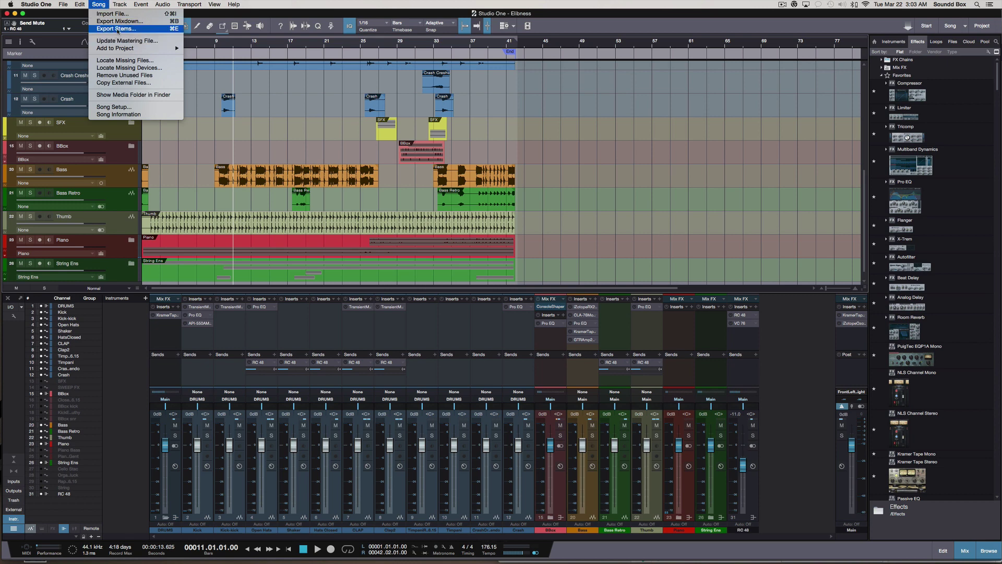
pyautogui.click(111, 29)
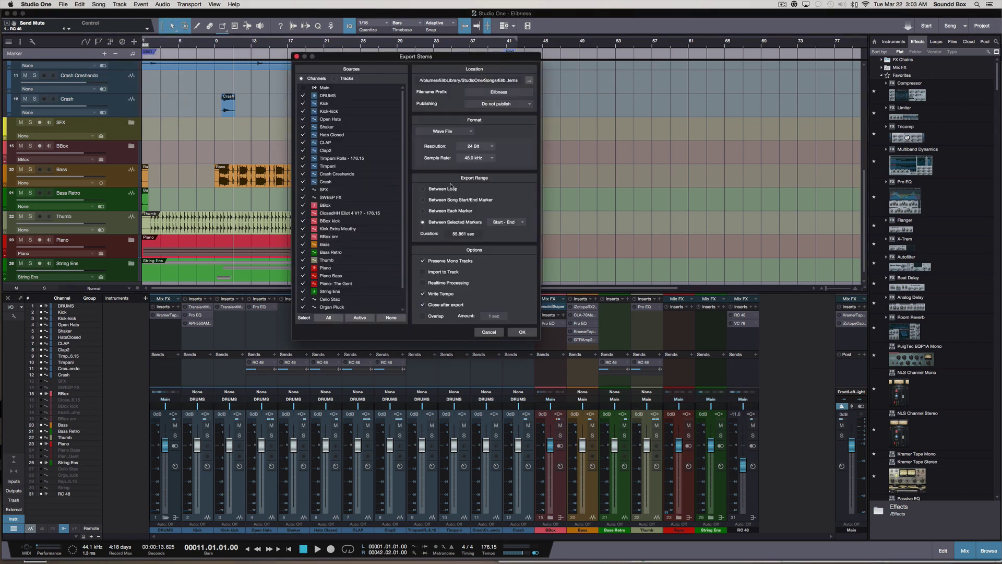
pyautogui.click(435, 202)
pyautogui.click(335, 78)
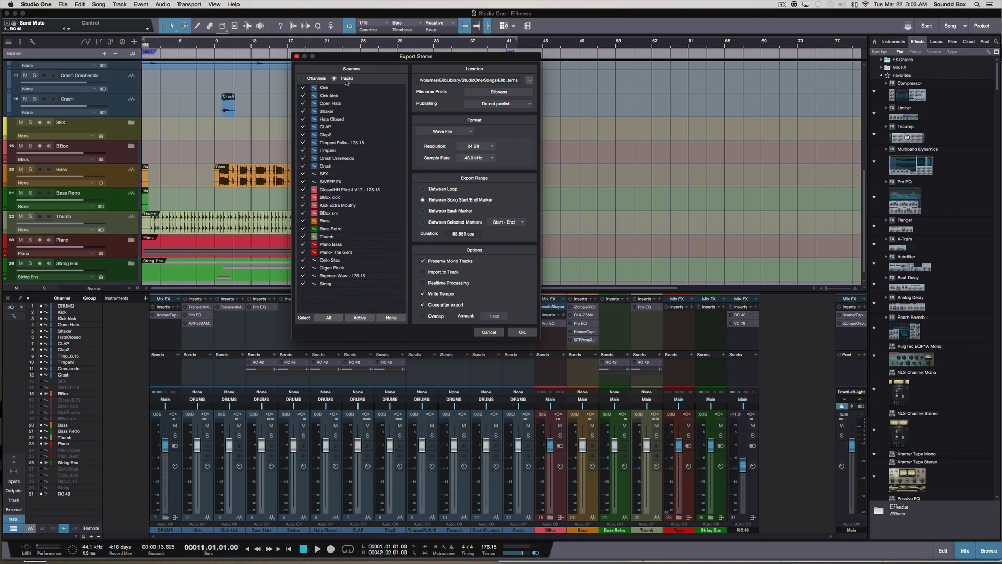
pyautogui.click(514, 93)
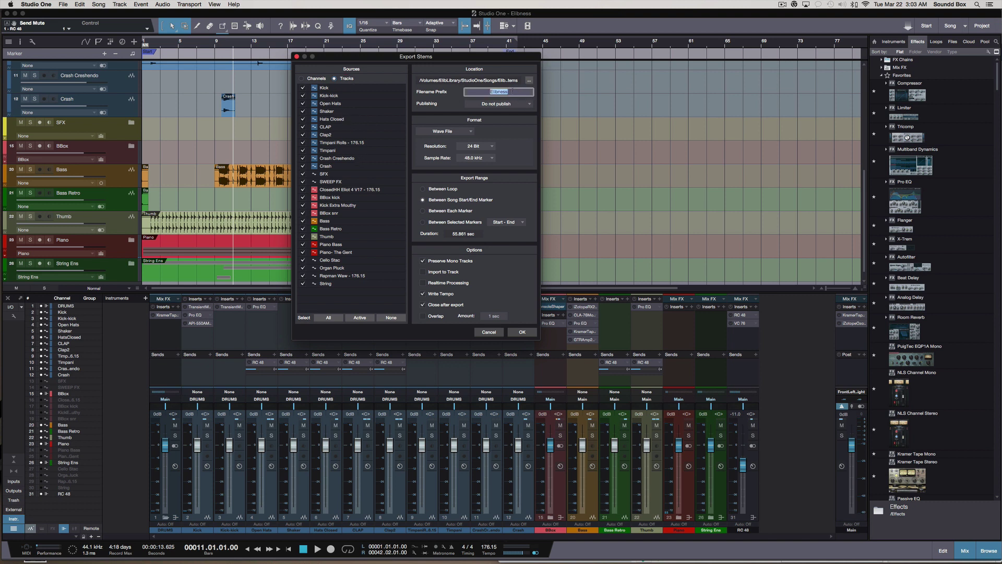
pyautogui.press('BackSpace')
# - Run the stem export, preview Bass.wav, then compress the Elibness Track Out folder into a zip
pyautogui.click(509, 333)
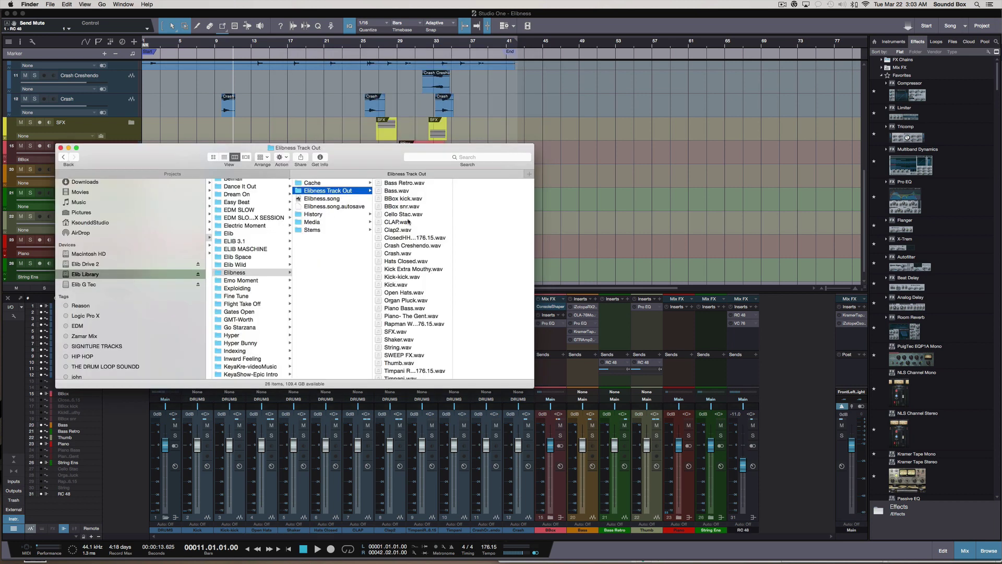
pyautogui.click(418, 191)
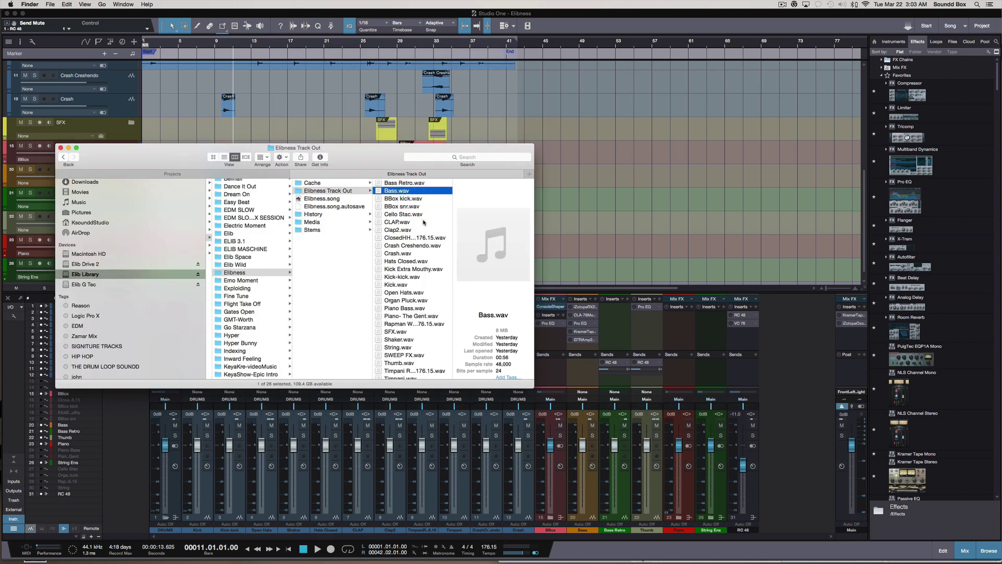
pyautogui.press('Down')
pyautogui.press('Down')
pyautogui.press('Down')
pyautogui.press('Down')
pyautogui.press('Down')
pyautogui.press('Down')
pyautogui.press('Down')
pyautogui.rightClick(336, 190)
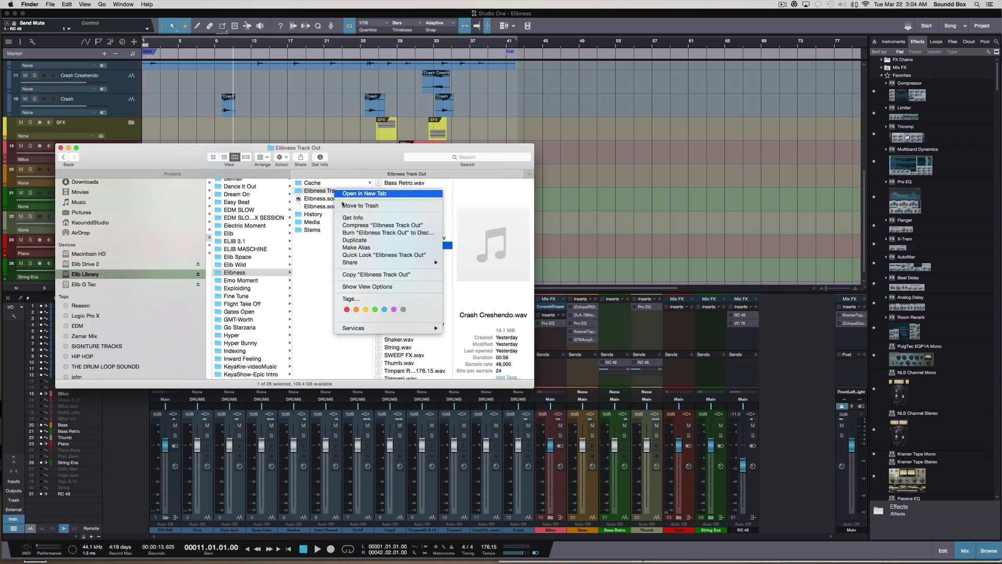
pyautogui.click(378, 226)
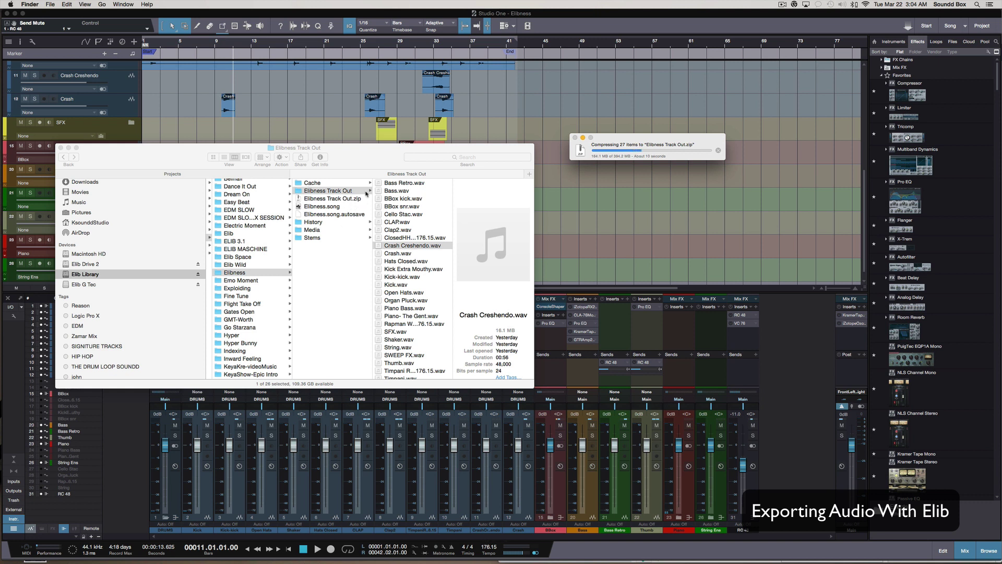
# - Select Elibness Track Out.zip in Finder to view its preview and info
pyautogui.click(352, 202)
pyautogui.click(352, 202)
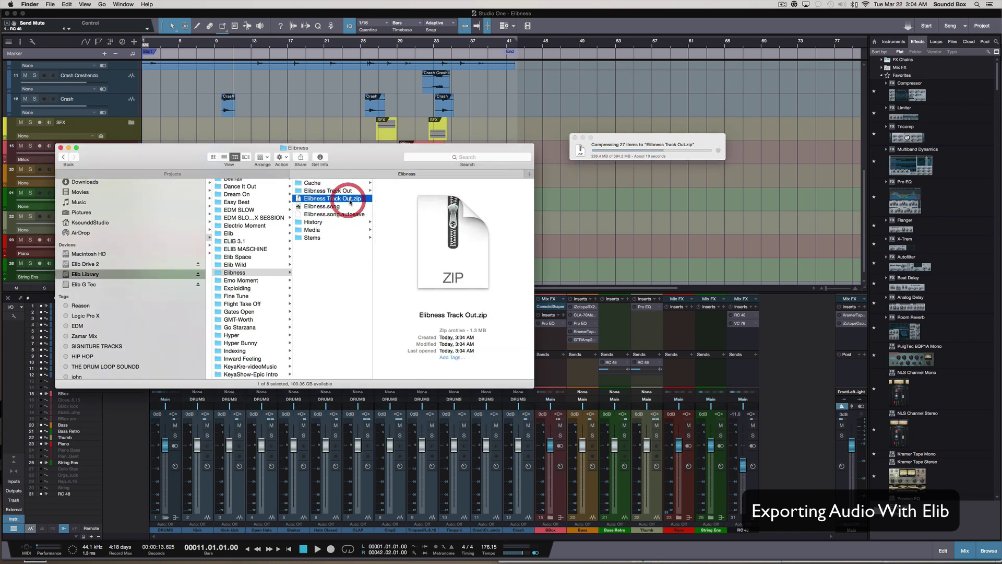